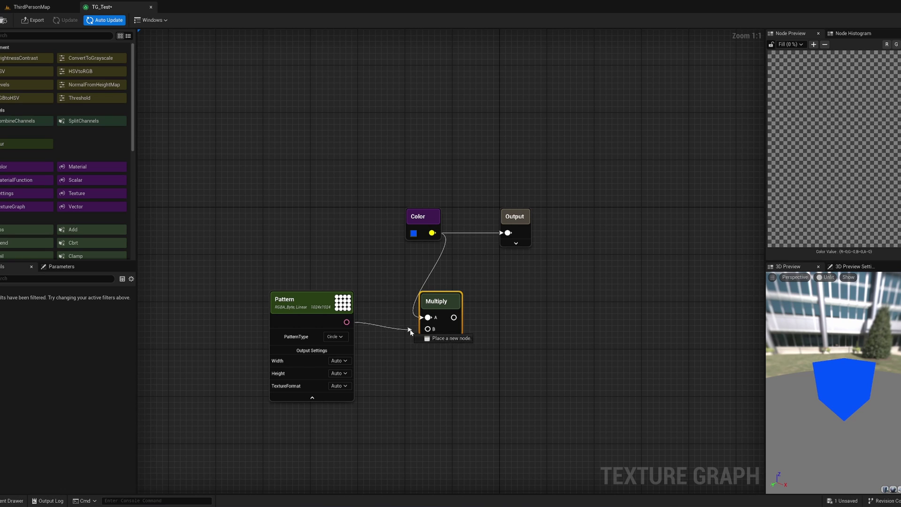
Step: Wire Pattern into Multiply B and Multiply into Output, then return to ThirdPersonMap
left_click_drag(495, 324, 508, 238)
left_click_drag(418, 217, 286, 229)
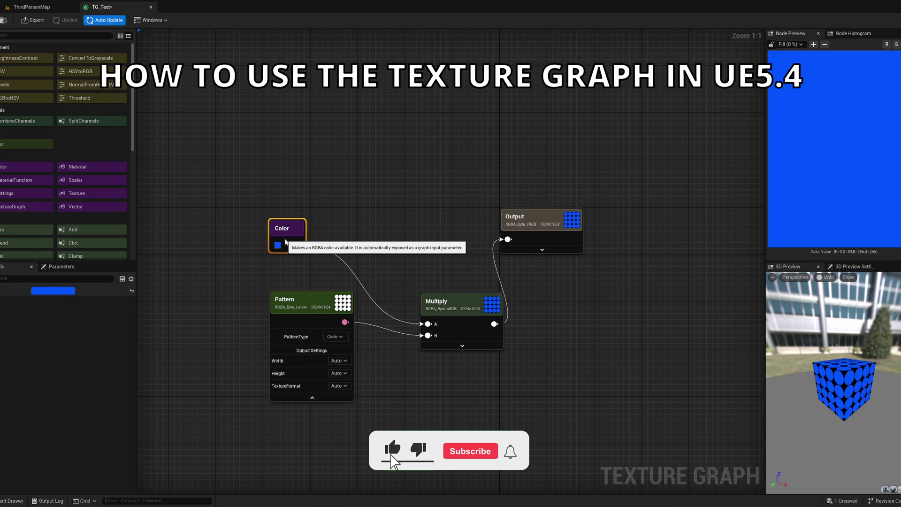
left_click_drag(475, 300, 437, 221)
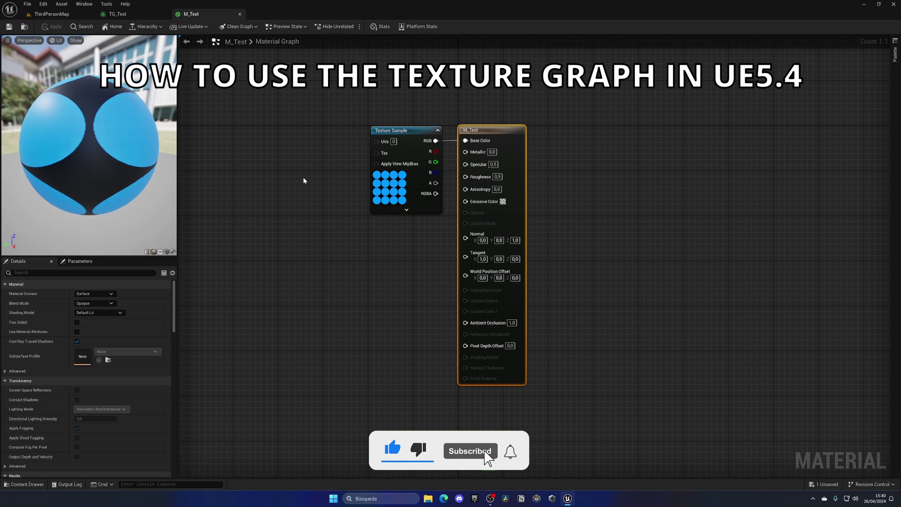
left_click(70, 15)
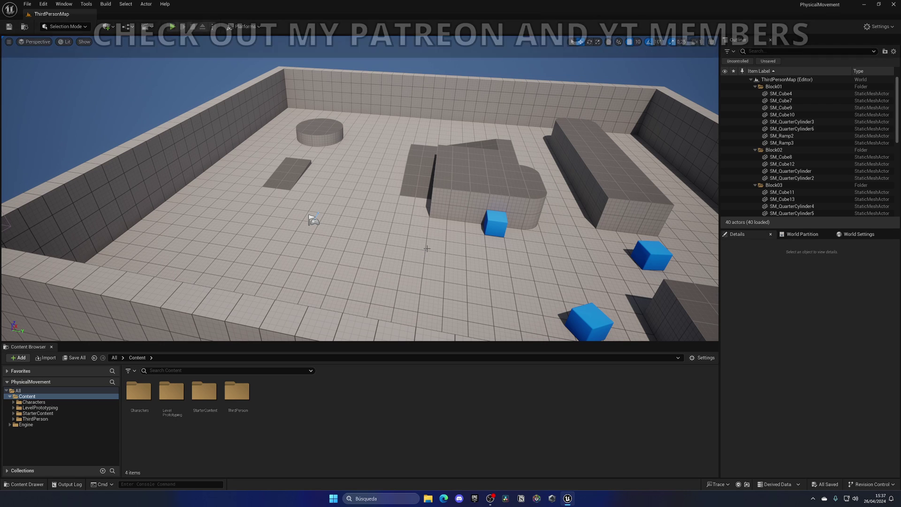
Step: Open Edit > Plugins and search 'texture gra' to check that TextureGraph is enabled
left_click(65, 4)
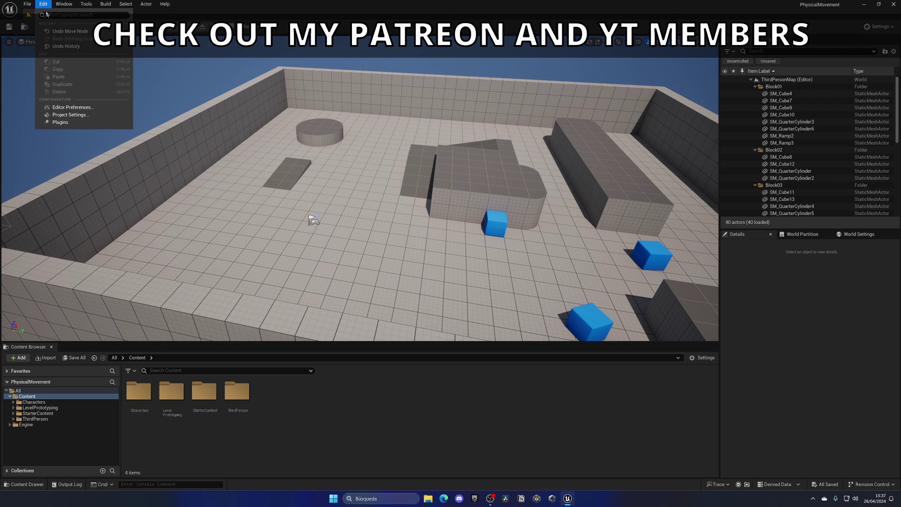
left_click(68, 118)
type("textur")
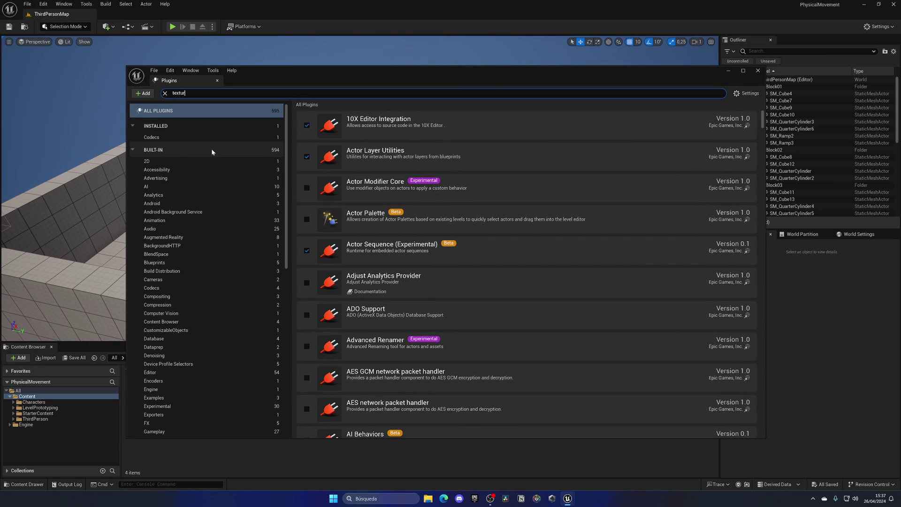
type("e gra")
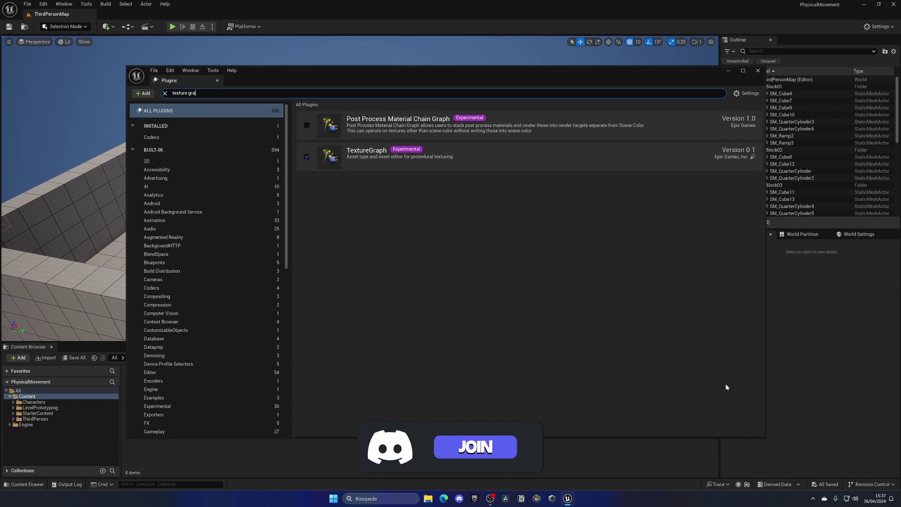
Step: Close Plugins and create a Texture Graph asset named TG_Test in Content
left_click(758, 70)
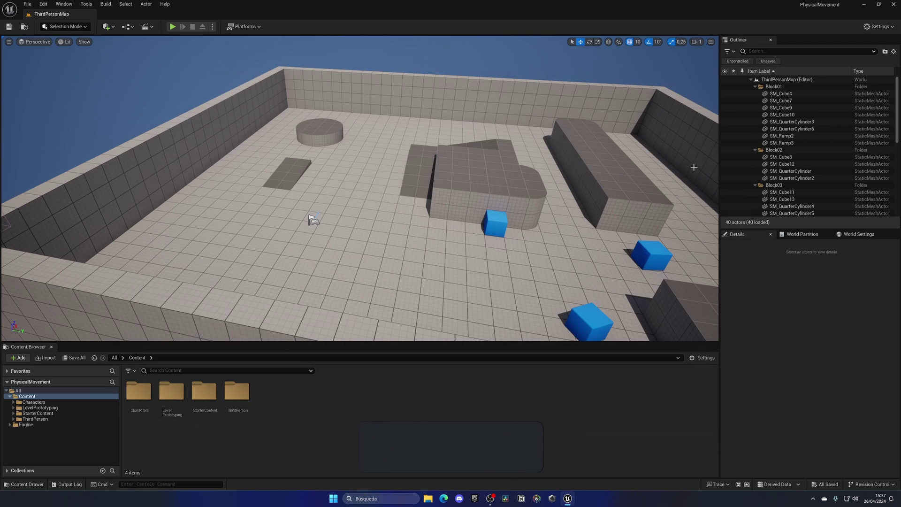
right_click(330, 407)
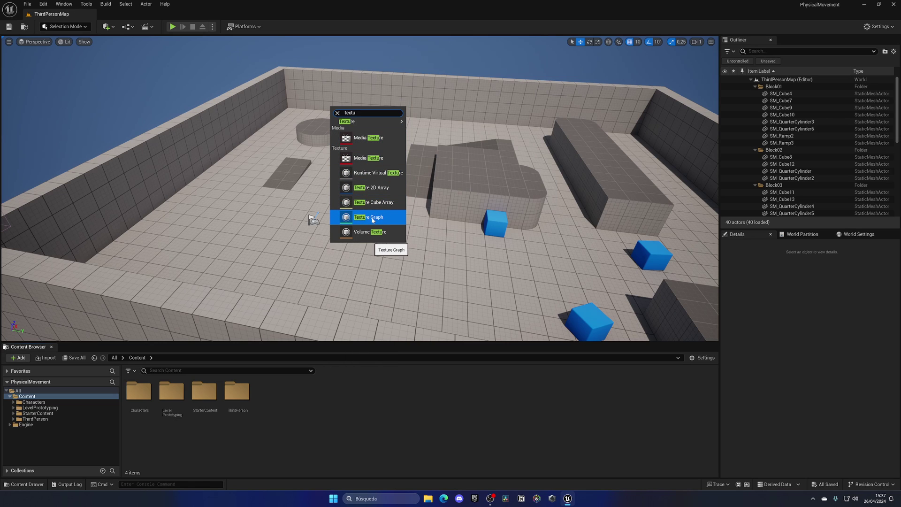
left_click(381, 217)
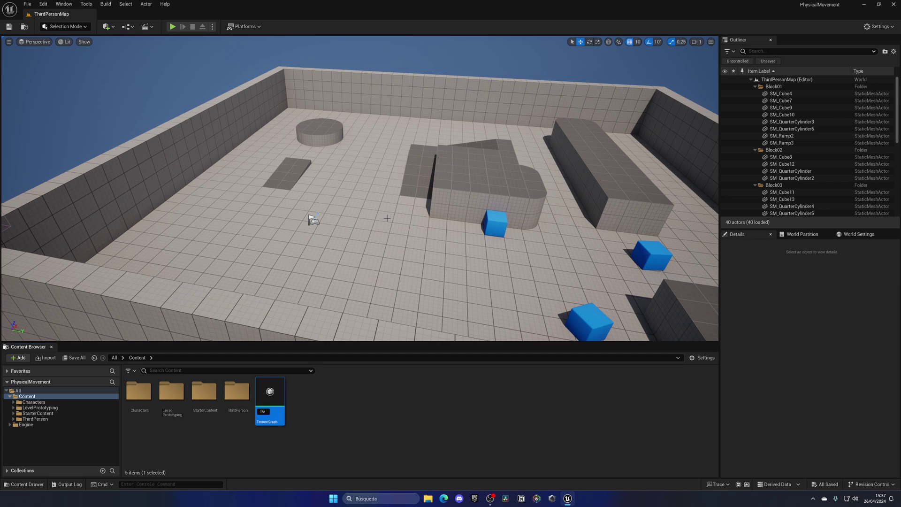
key("Return")
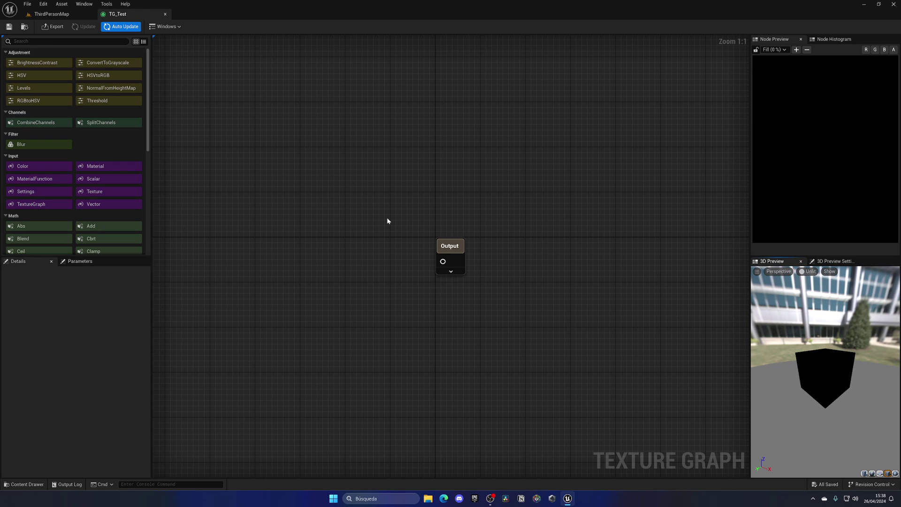
Step: Add a Color node to the TG_Test graph
right_click_drag(387, 220, 463, 169)
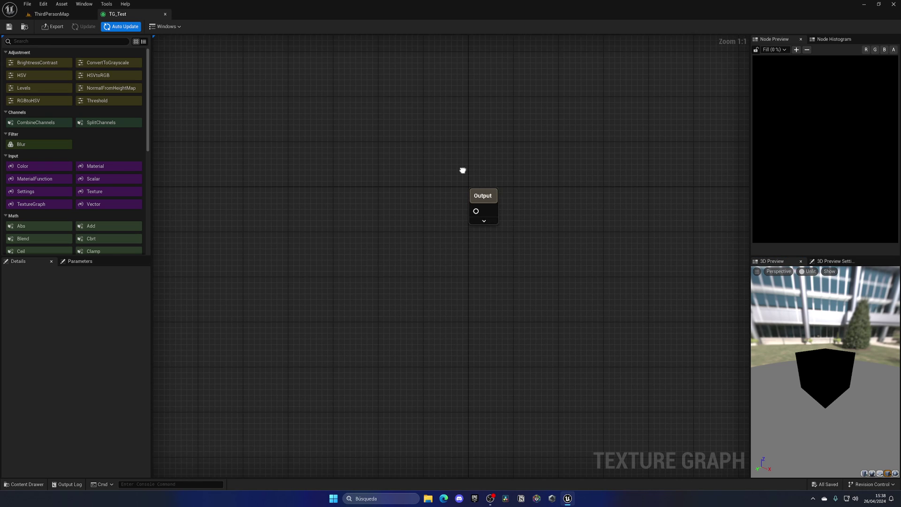
left_click_drag(450, 156, 513, 245)
left_click(512, 246)
right_click_drag(467, 296, 496, 313)
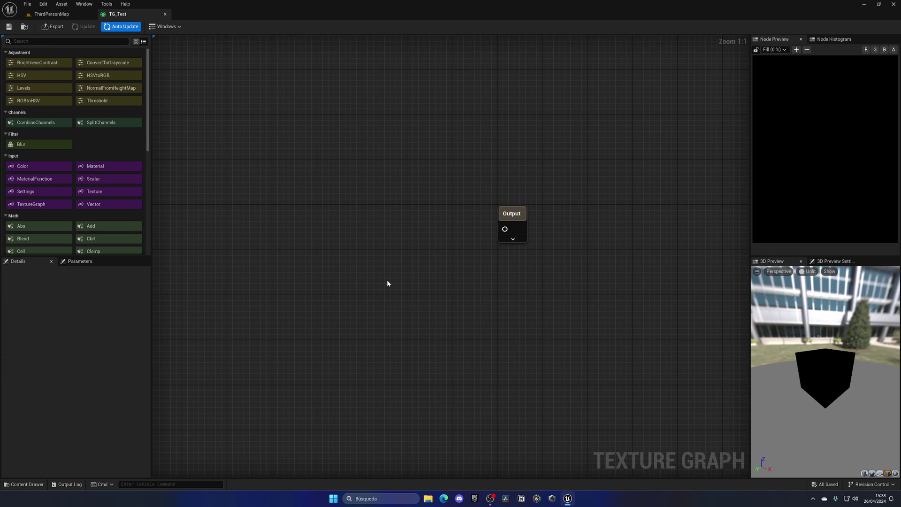
right_click(323, 234)
type("color")
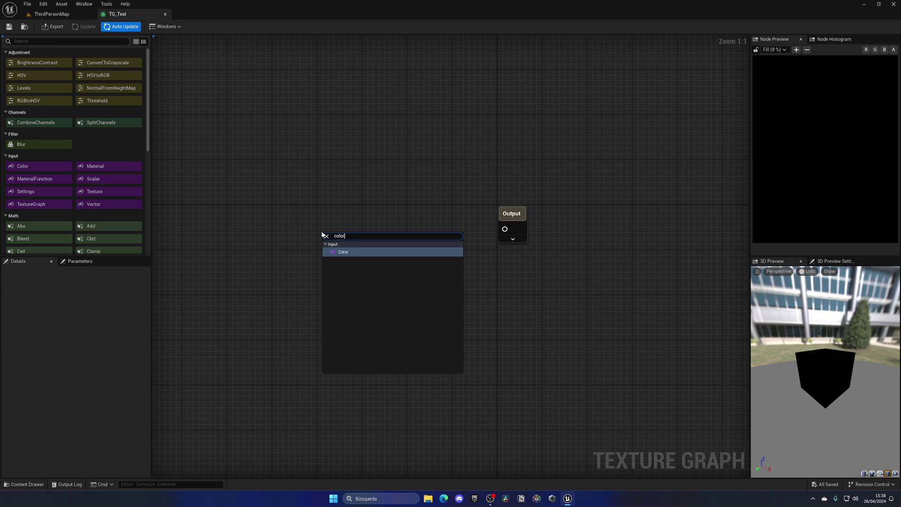
key("Return")
Step: Set the Color node to blue, connect it to Output and place it beside Output
left_click(331, 256)
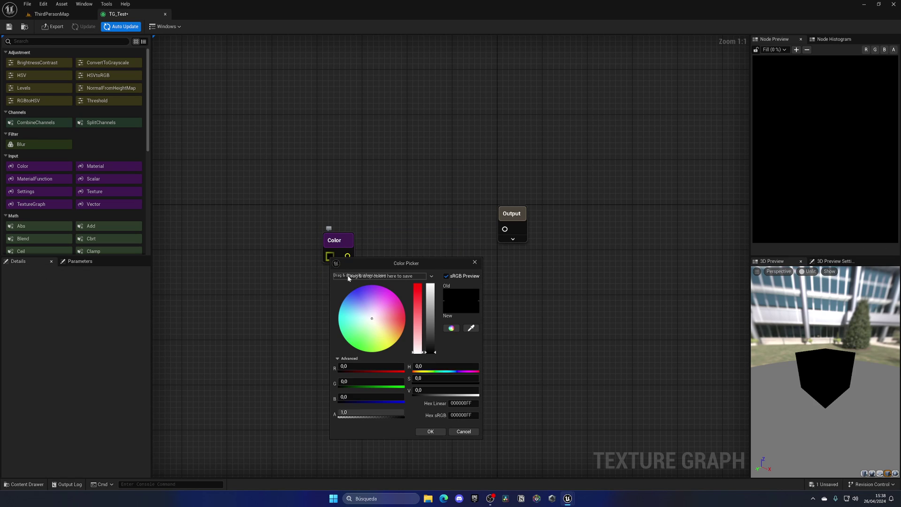
left_click(353, 291)
left_click(436, 433)
left_click_drag(348, 256, 505, 229)
left_click_drag(338, 248, 424, 221)
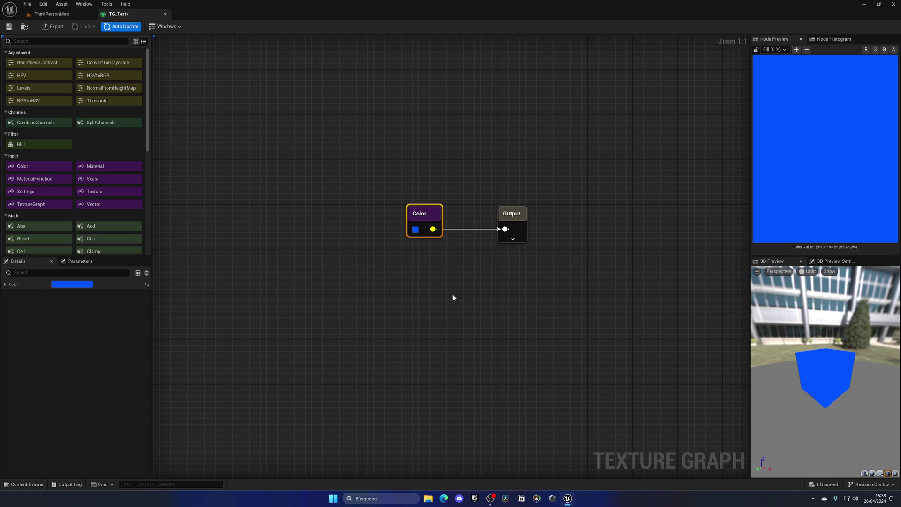
Step: Add a Pattern node with PatternType Circle and Width left at Auto, moved left
right_click(396, 295)
type("pattern")
key("Return")
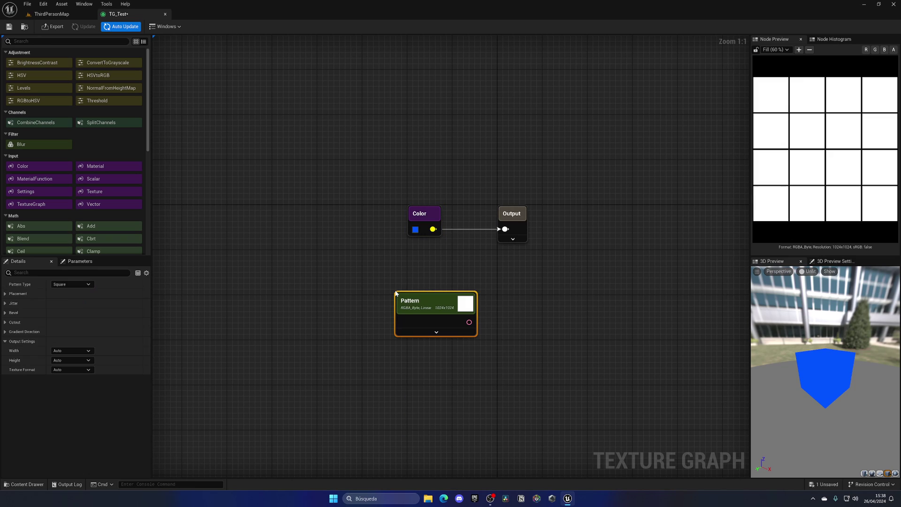
left_click(437, 332)
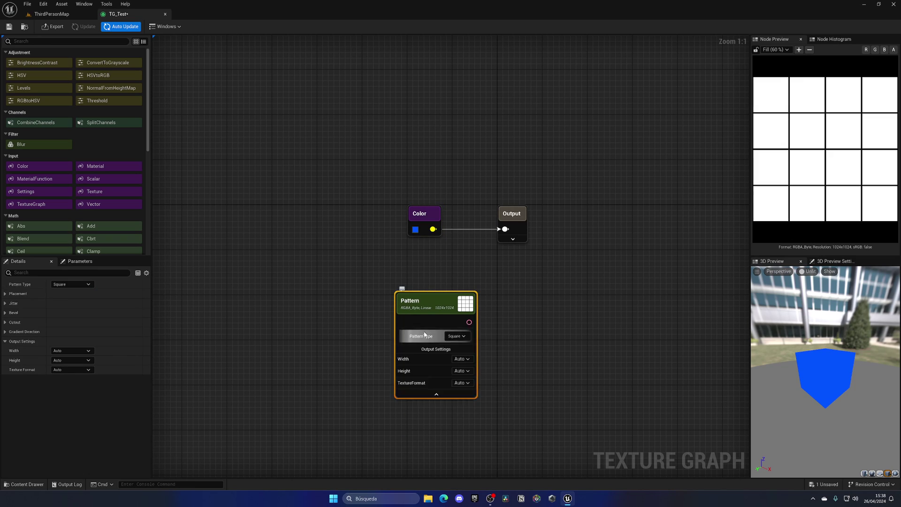
left_click(457, 336)
left_click(452, 348)
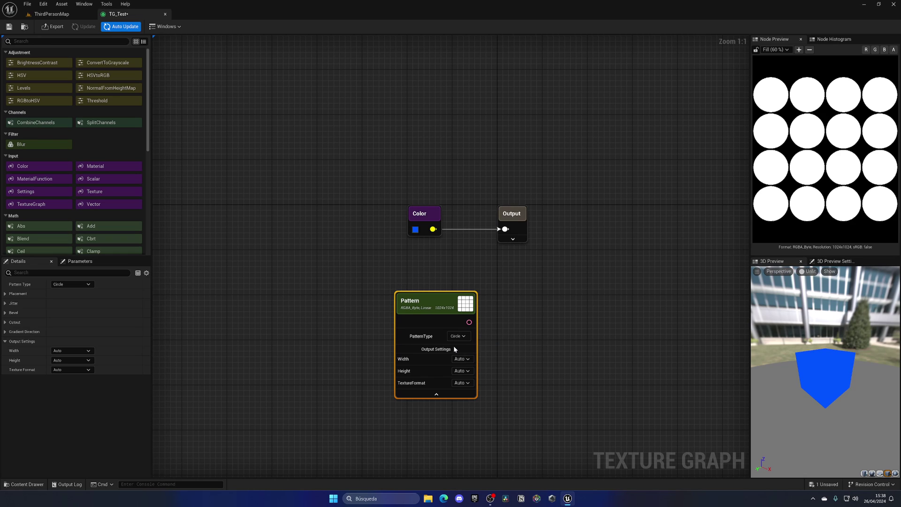
left_click(461, 358)
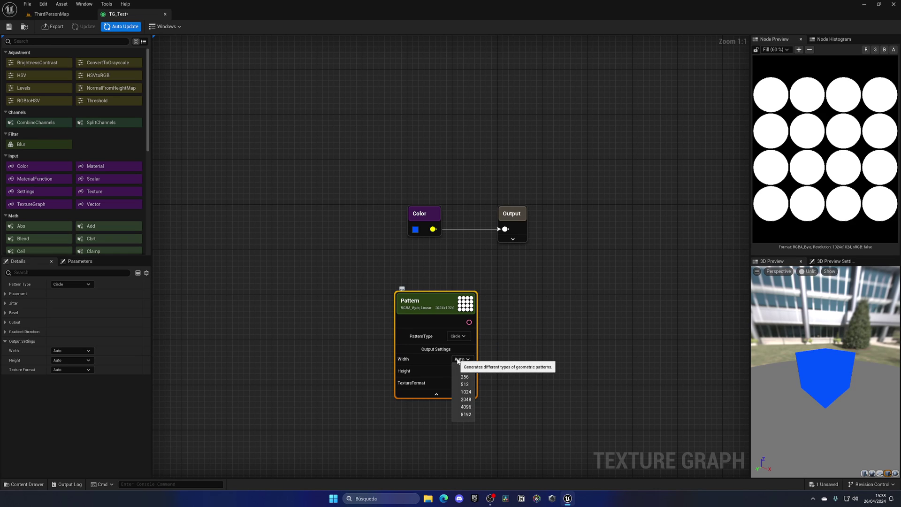
left_click(461, 367)
left_click_drag(437, 303, 319, 295)
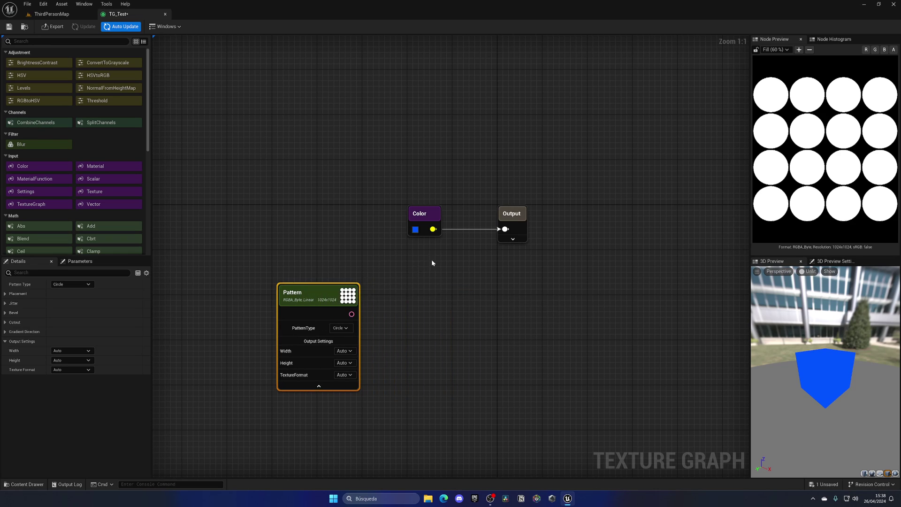
Step: Add a Multiply node fed by Color (A) and Pattern (B), outputting to Output
right_click(422, 288)
type("mult")
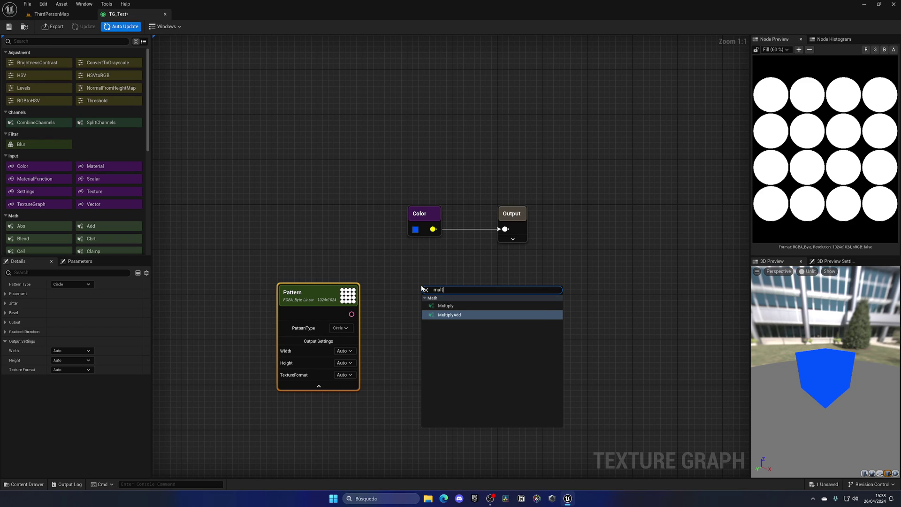
key("Up")
key("Return")
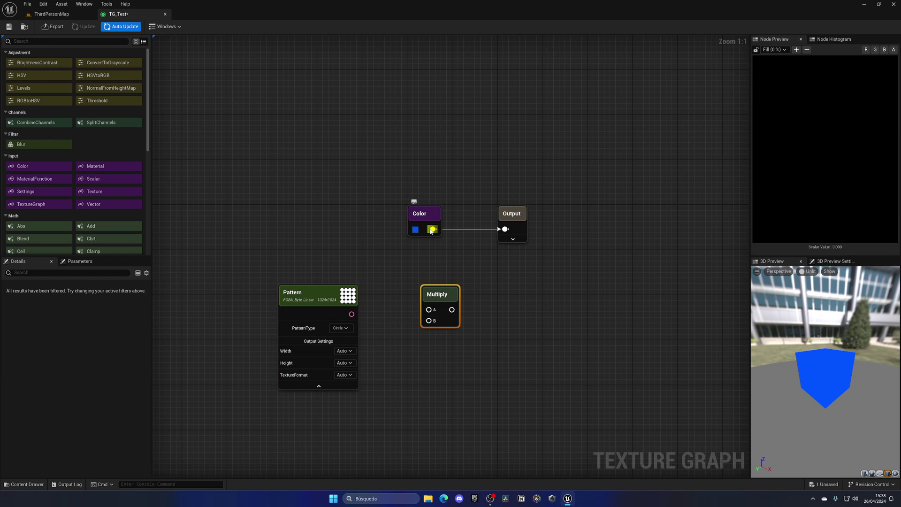
left_click_drag(433, 230, 428, 310)
left_click_drag(351, 314, 428, 321)
left_click_drag(493, 316, 505, 229)
left_click_drag(425, 228, 294, 238)
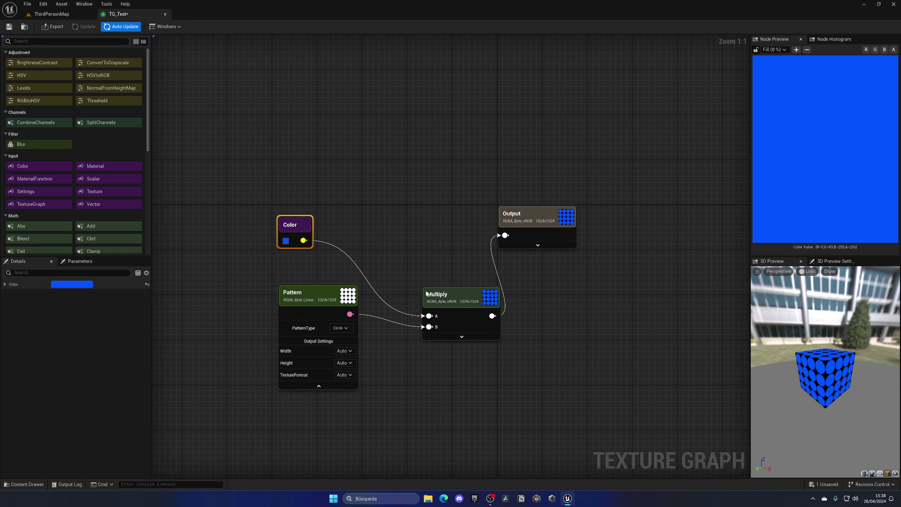
Step: Position Multiply beside Color, Pattern beneath Color, and recentre the graph view
left_click_drag(467, 302, 429, 226)
left_click(515, 232)
left_click_drag(544, 227, 550, 232)
left_click_drag(305, 302, 302, 306)
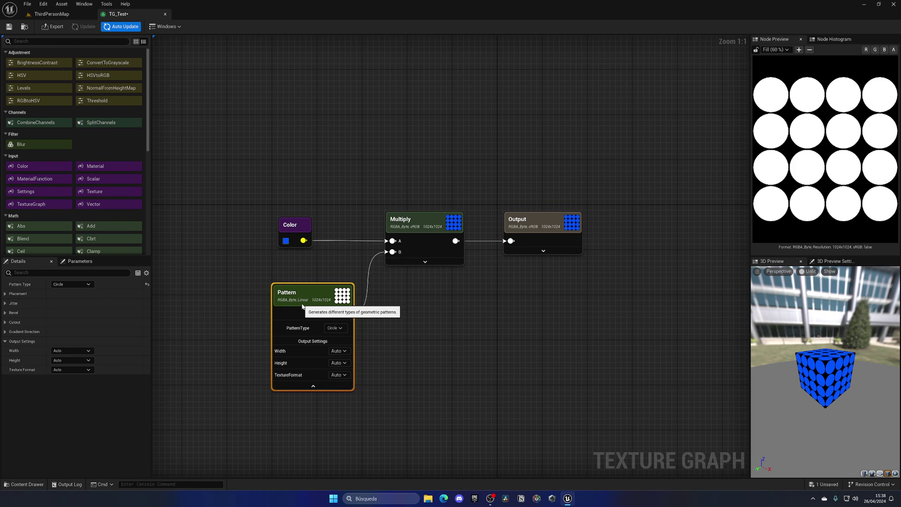
left_click(292, 226)
left_click(540, 220)
left_click(554, 295)
right_click_drag(554, 296, 582, 298)
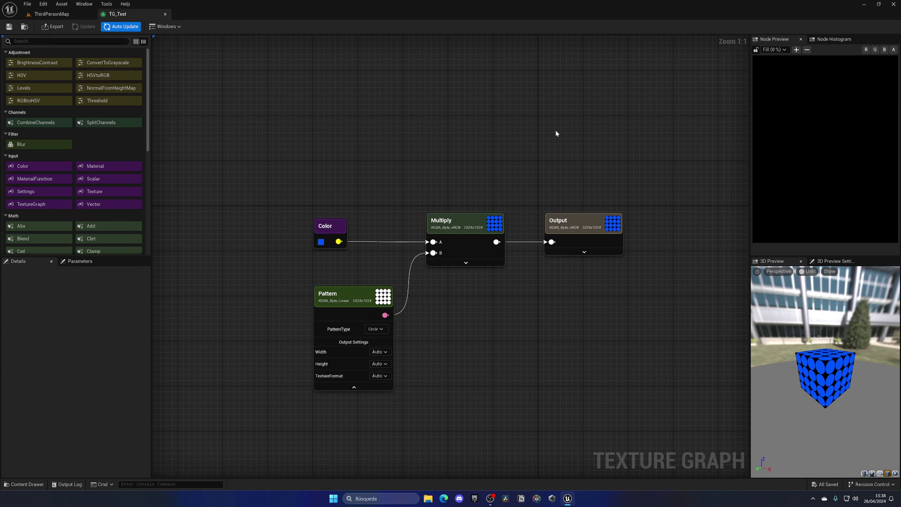
right_click_drag(556, 133, 536, 118)
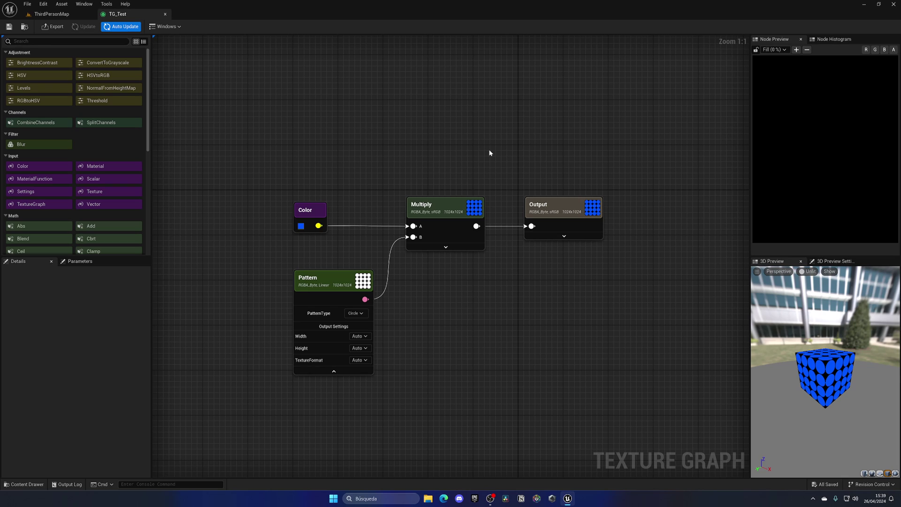
Step: Select the Output node to show its export settings: file name Output, path /Game
scroll(111, 164, "down", 8)
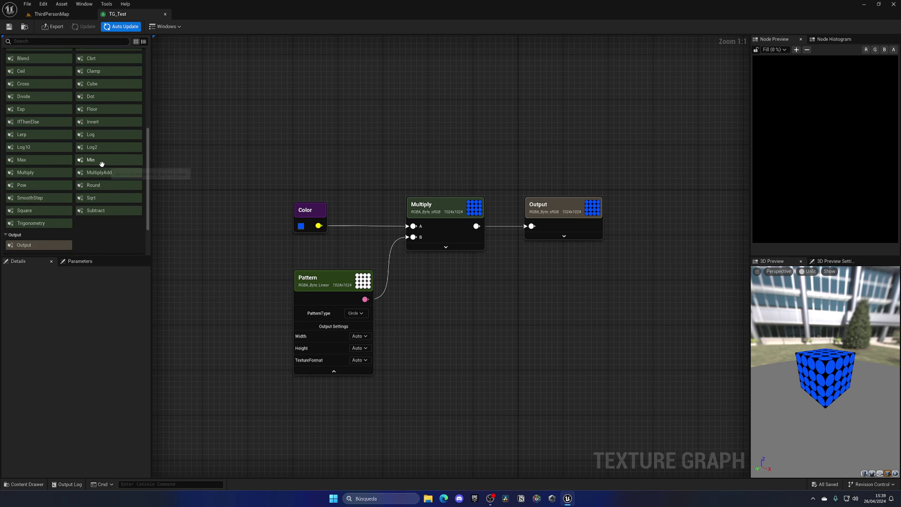
scroll(92, 201, "up", 8)
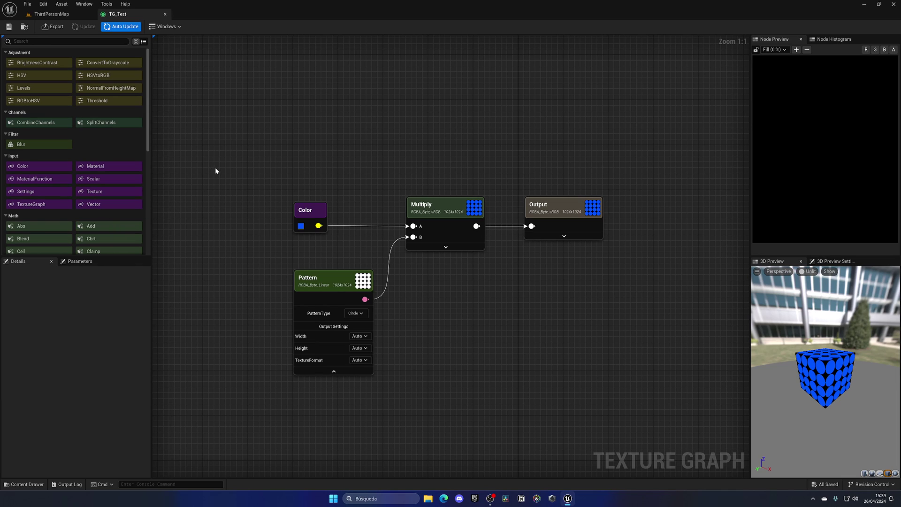
left_click_drag(215, 169, 632, 399)
left_click(632, 400)
left_click(581, 227)
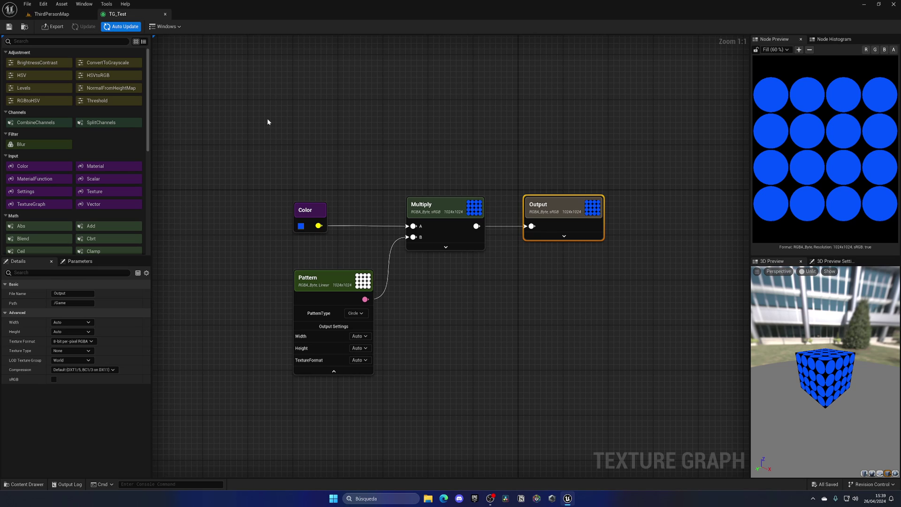
Step: Export TG_Test's Output texture and inspect it in the ThirdPersonMap Content folder
left_click(53, 27)
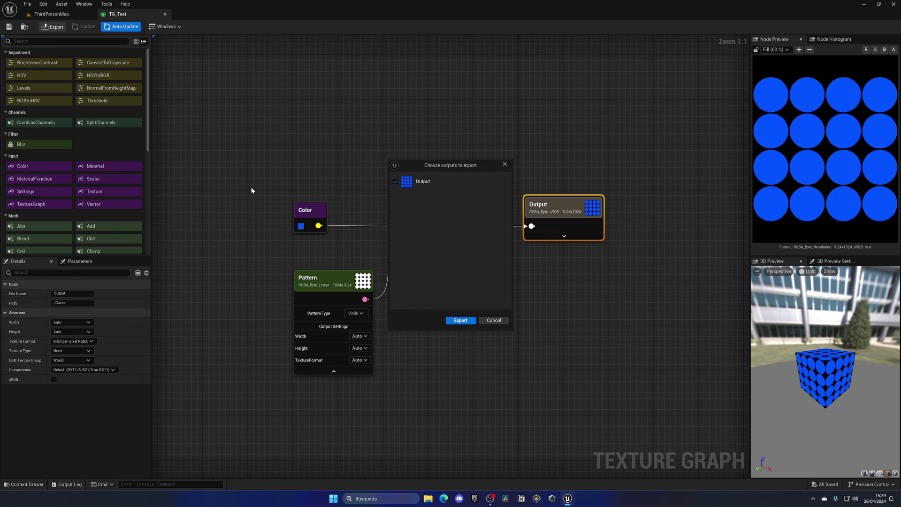
left_click(461, 320)
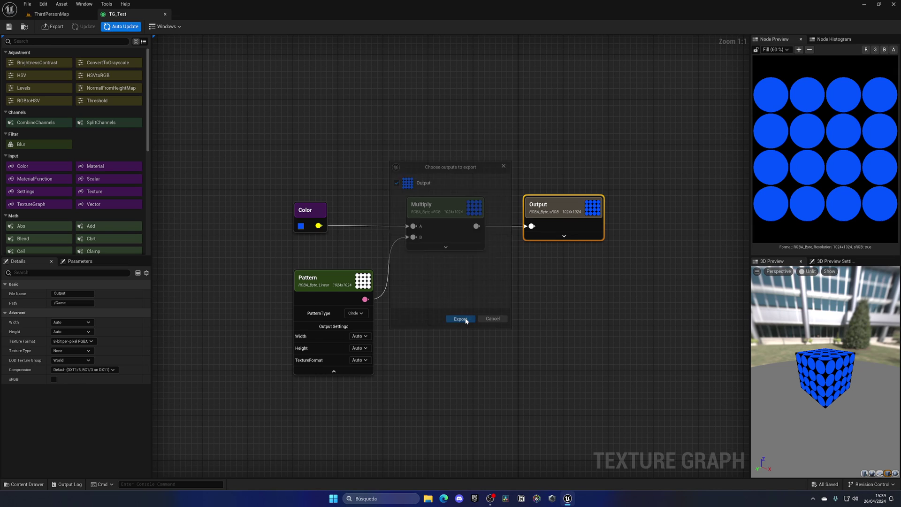
left_click(45, 15)
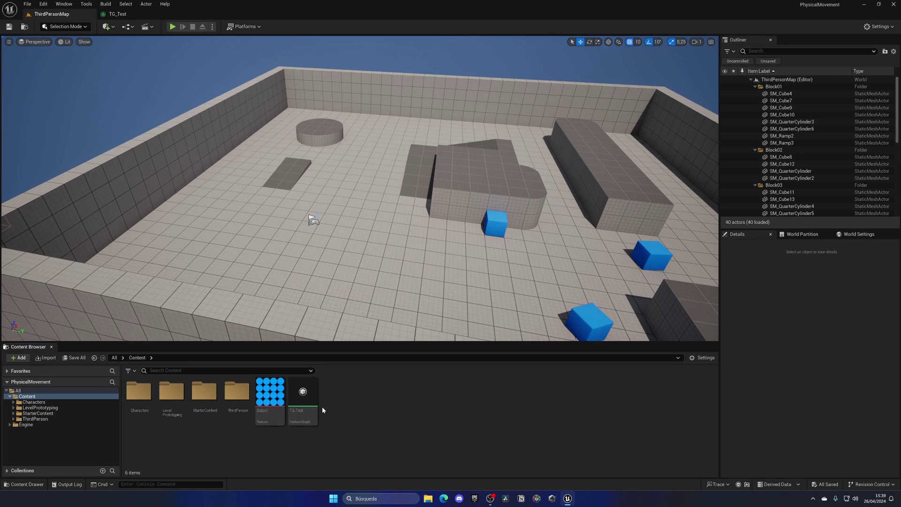
double_click(272, 396)
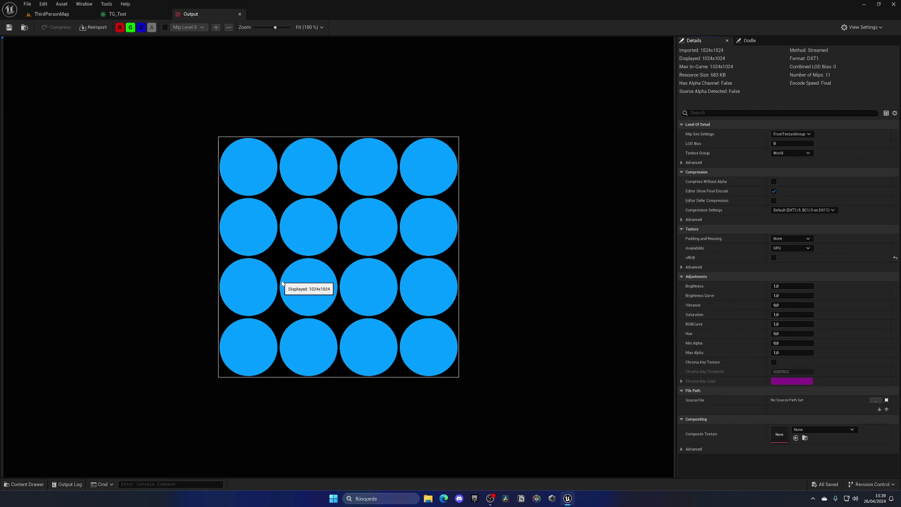
left_click(240, 15)
left_click(47, 14)
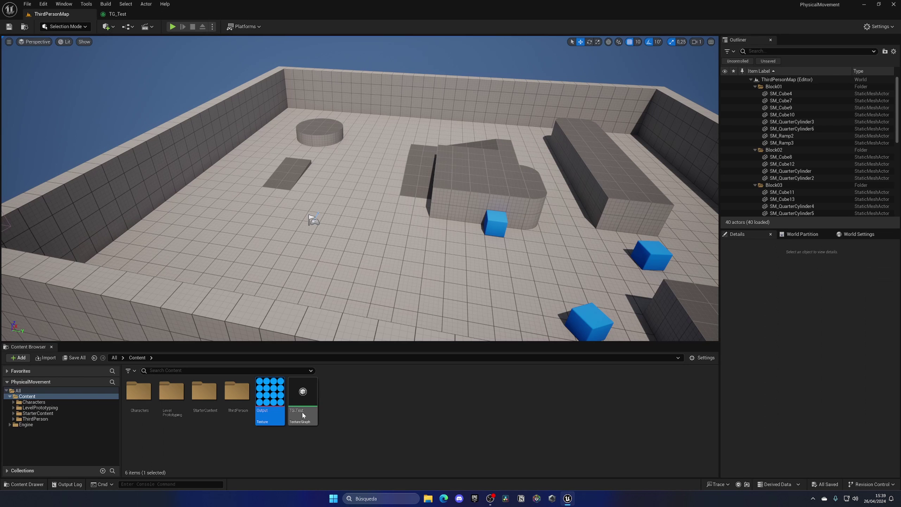
Step: Create material M_Test from the Output texture and dock its Material Editor tab
right_click(270, 399)
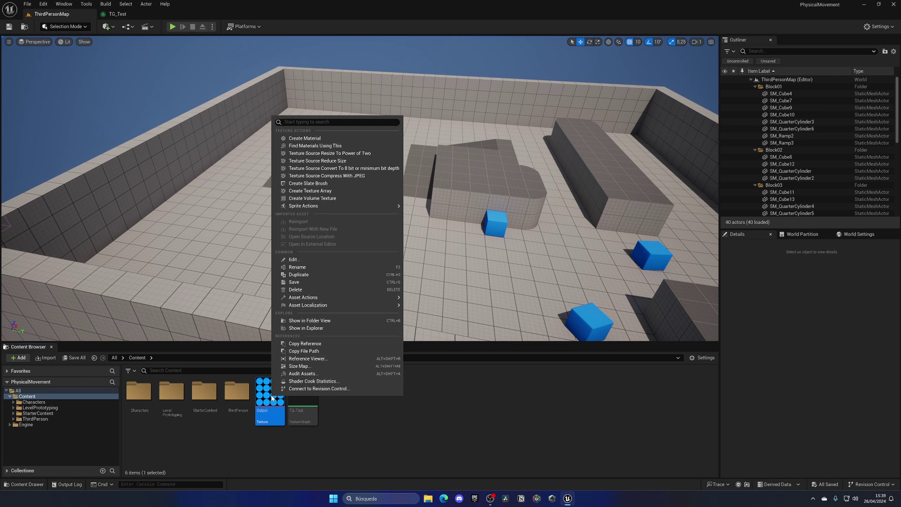
left_click(305, 138)
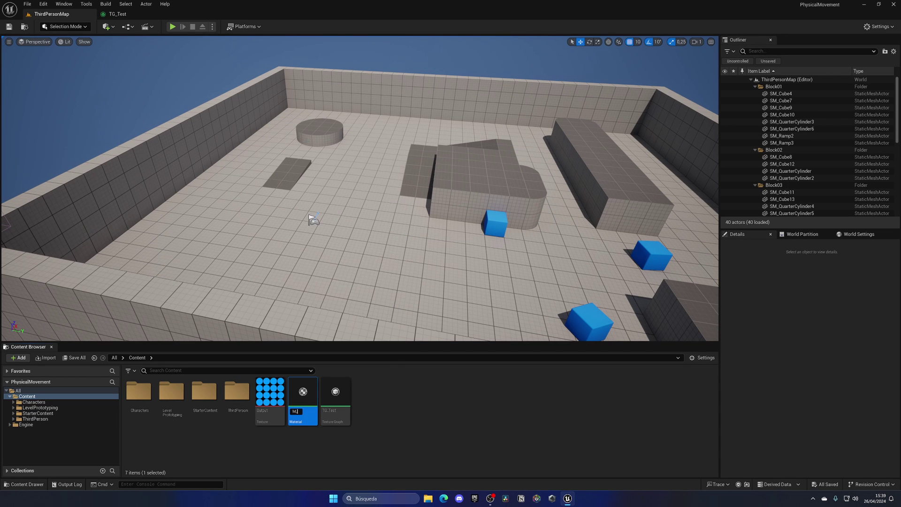
type("M_Test")
key("Return")
key("Return")
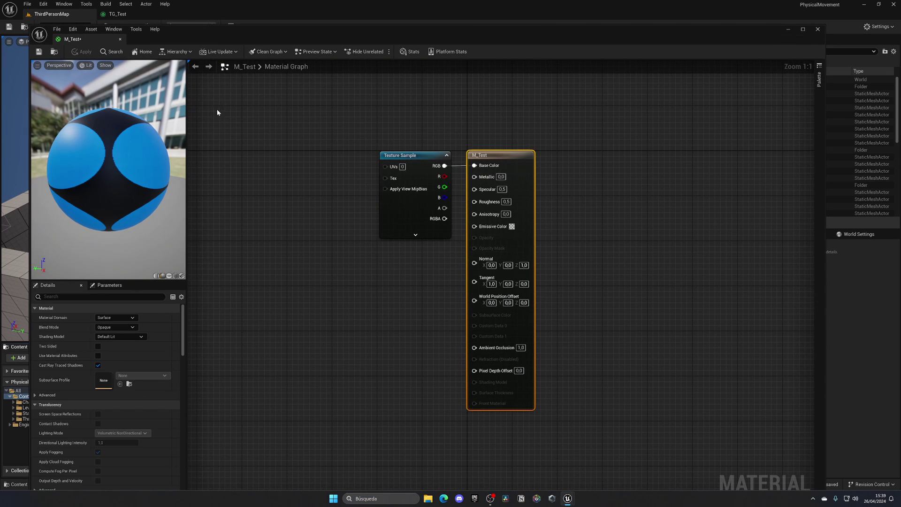
left_click_drag(70, 39, 232, 13)
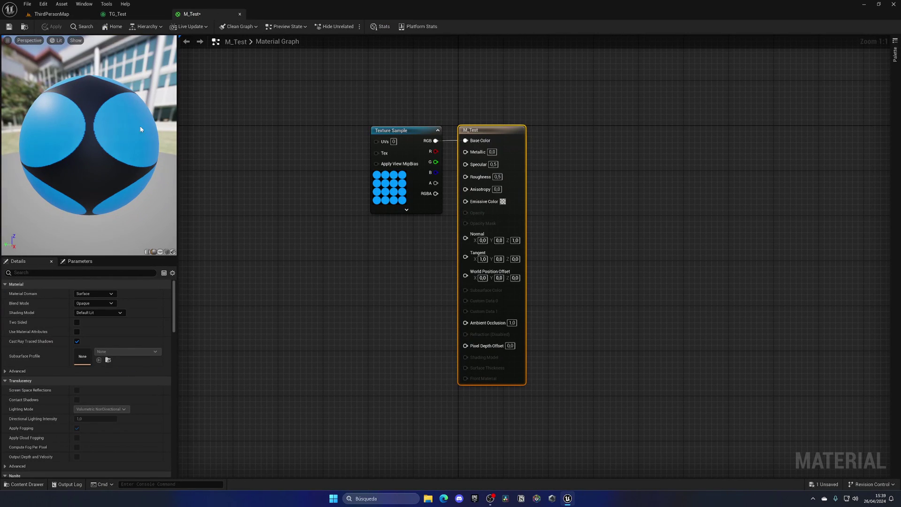
Step: Save M_Test and switch back to the ThirdPersonMap level
left_click(9, 27)
left_click(51, 13)
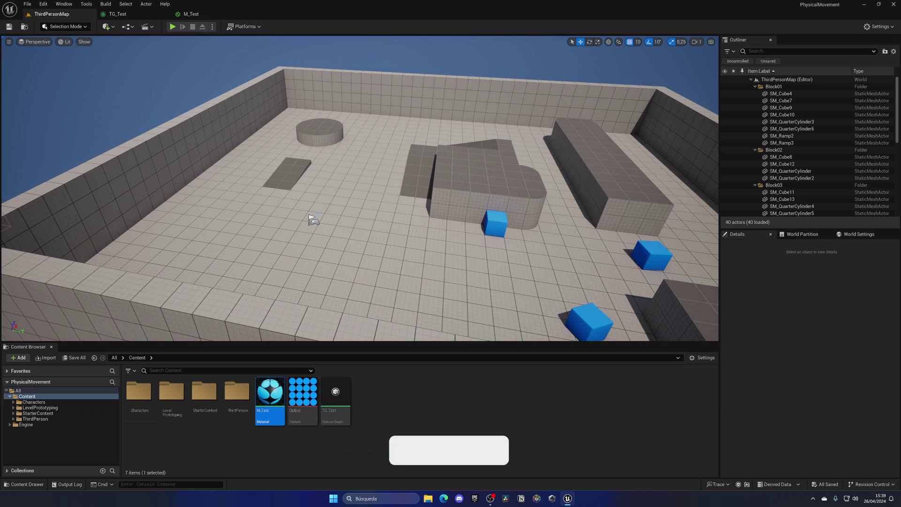
scroll(361, 188, "up", 5)
left_click(528, 205)
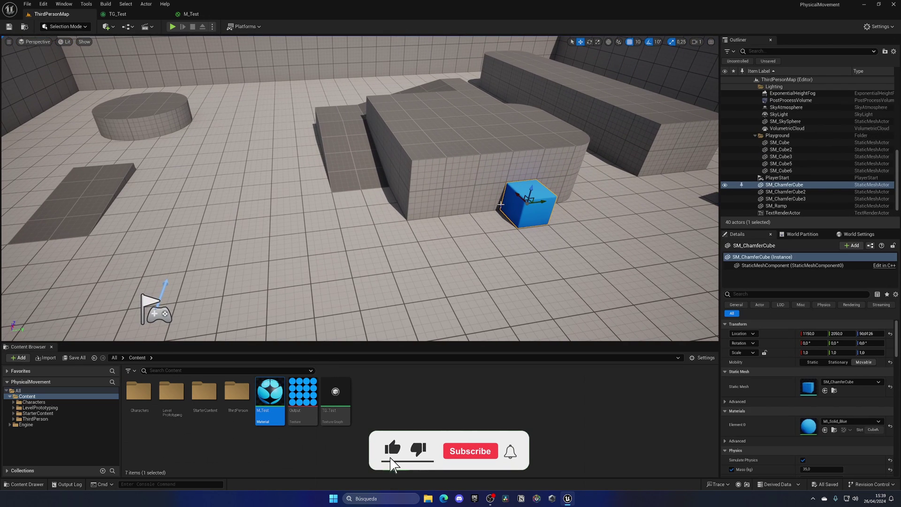
Step: Place a sphere wearing M_Test at scale 2.0 and play the level
left_click(106, 27)
mouse_move(132, 108)
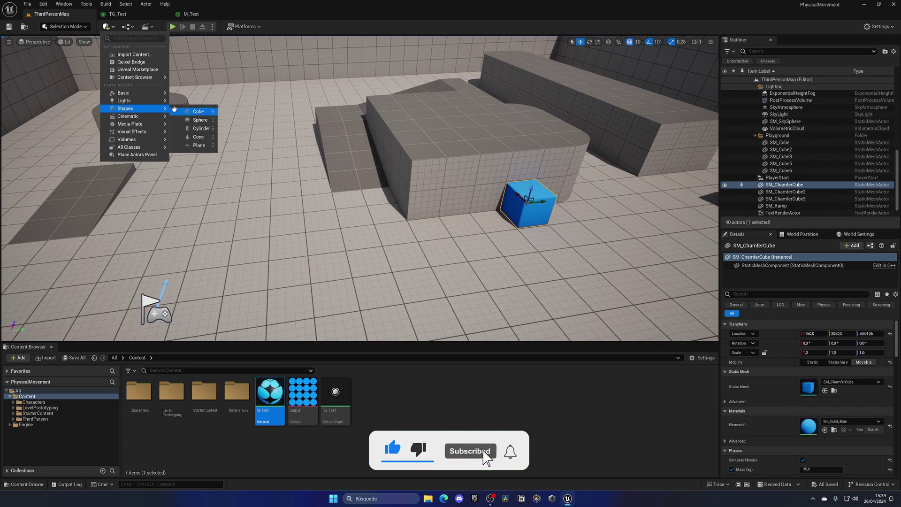
left_click_drag(200, 120, 185, 153)
key("f")
left_click_drag(270, 392, 302, 240)
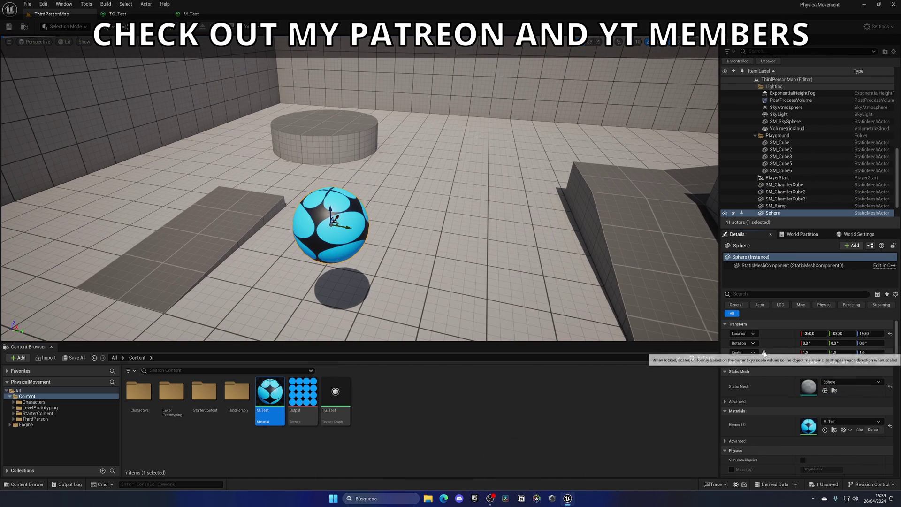
left_click(808, 353)
type("2")
key("Return")
key("alt+p")
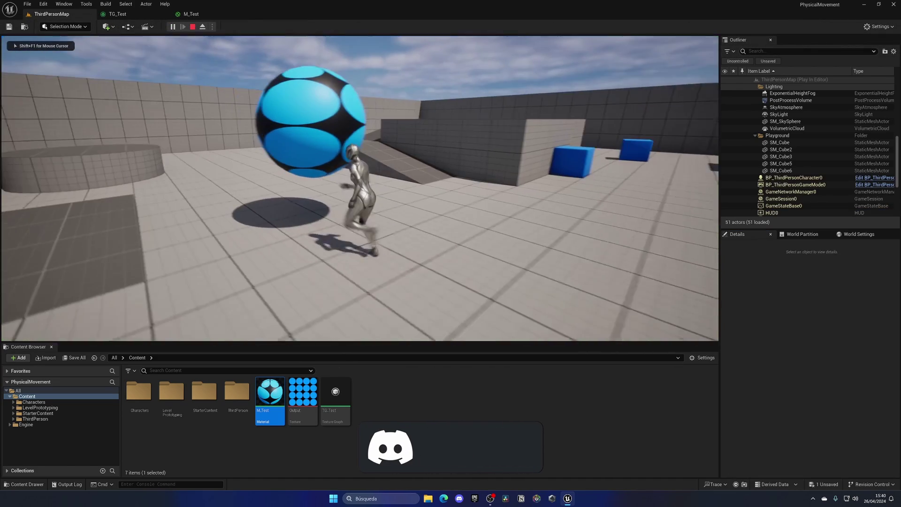
Step: End Play-In-Editor and bring the TG_Test graph back into view with Output deselected
key("Escape")
left_click(140, 15)
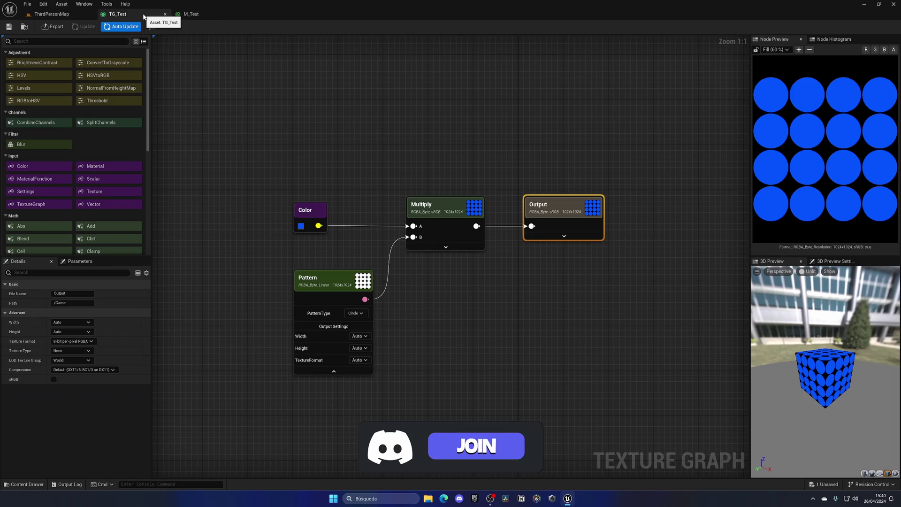
left_click(435, 147)
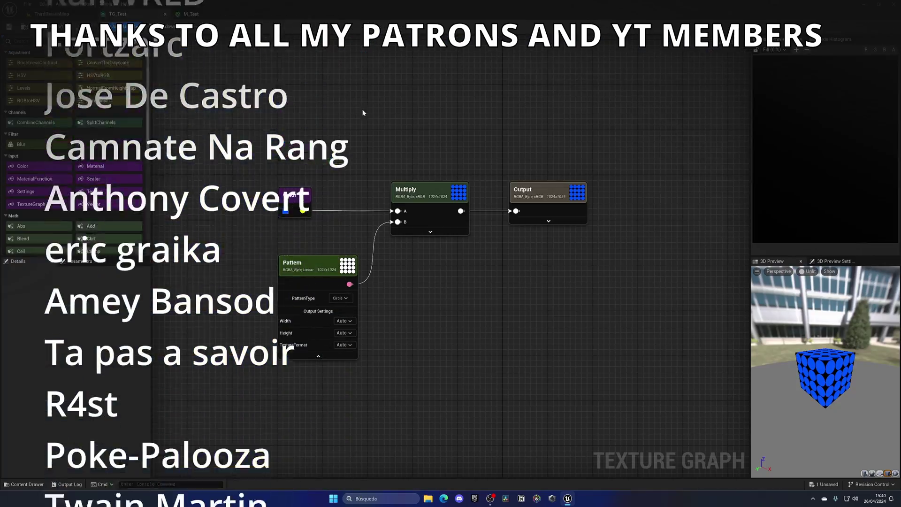
right_click_drag(366, 113, 349, 99)
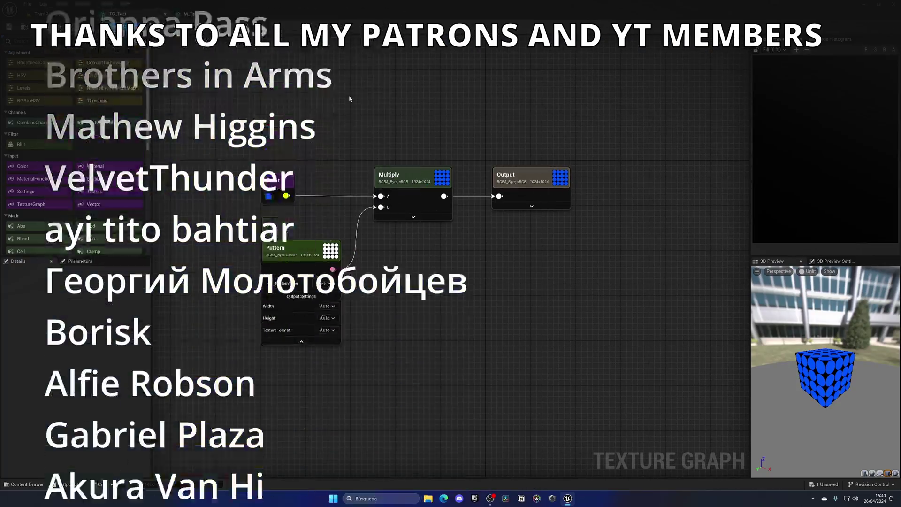